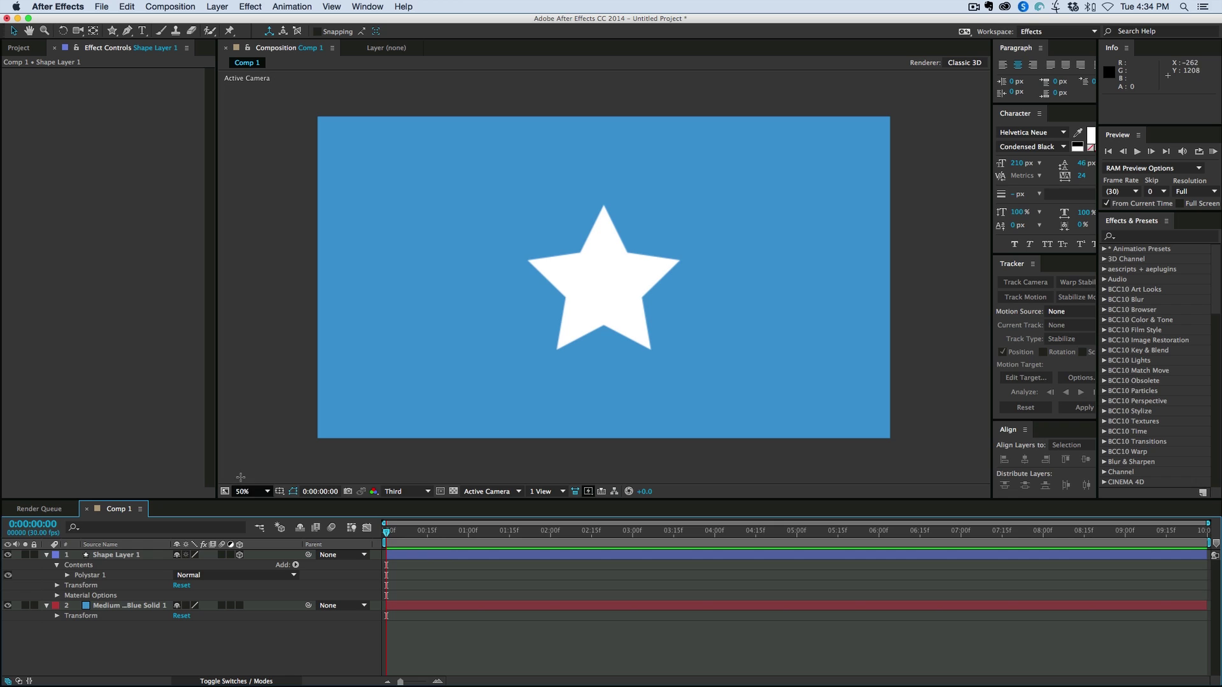
# - Add a null object and parent it to the star's Shape Layer 1
pyautogui.click(438, 553)
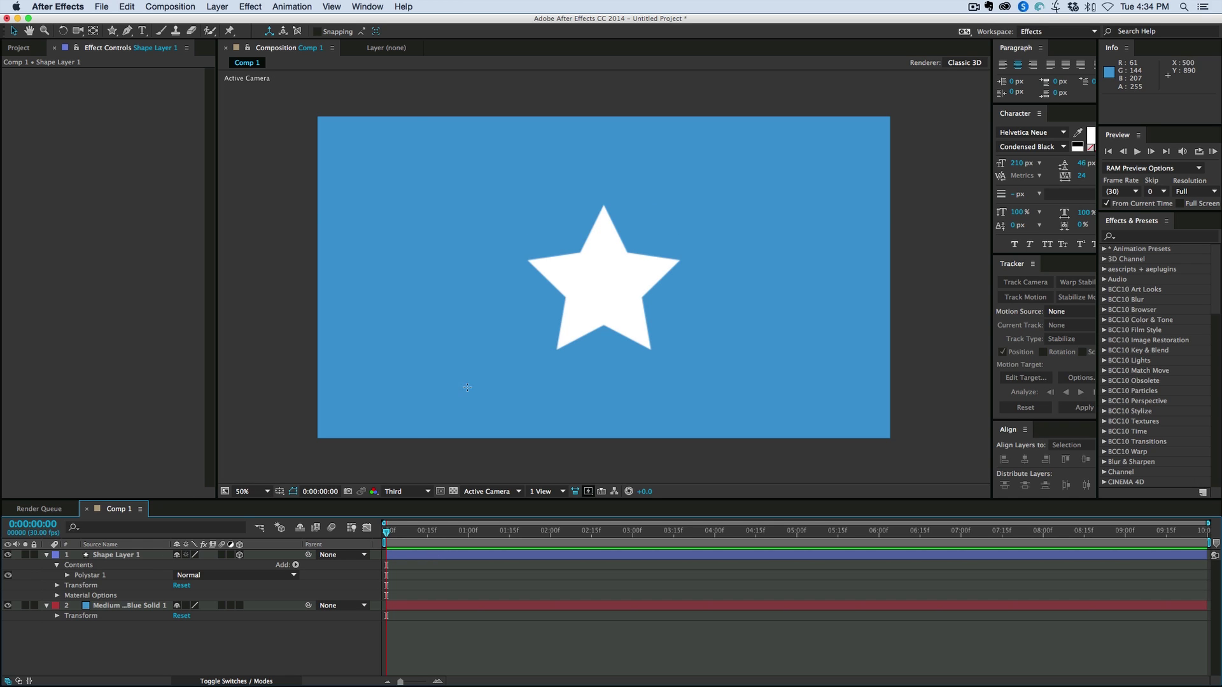
pyautogui.click(467, 262)
pyautogui.click(572, 221)
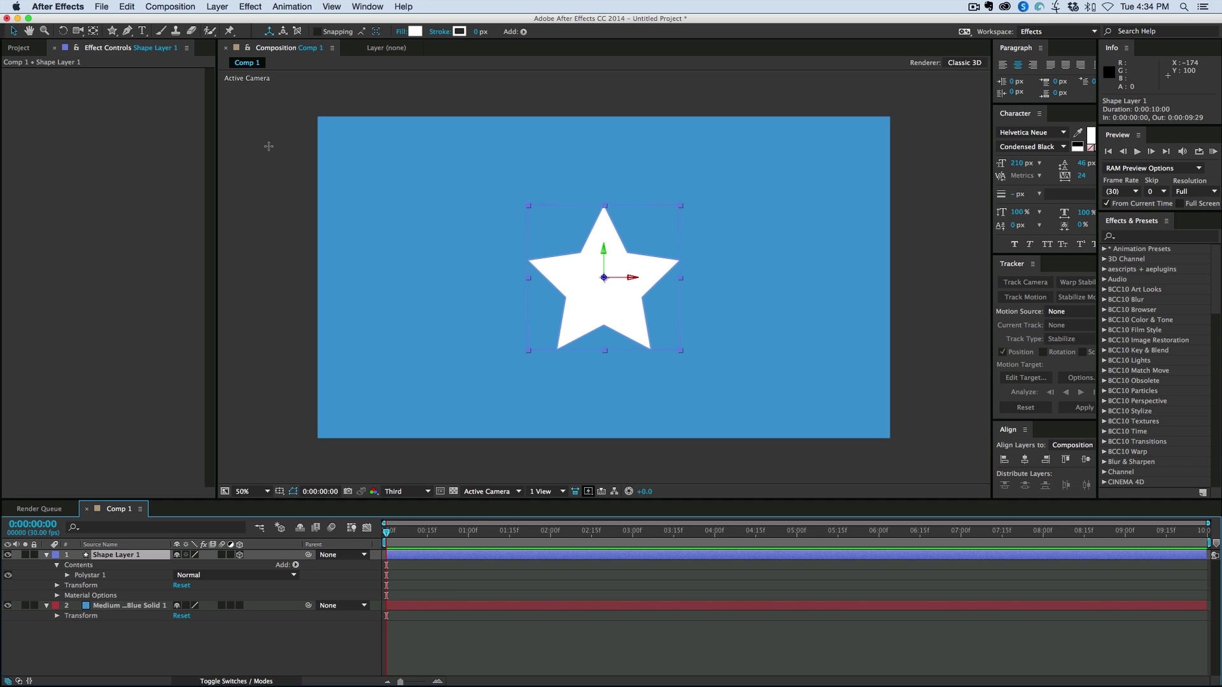
pyautogui.click(217, 7)
pyautogui.moveTo(223, 21)
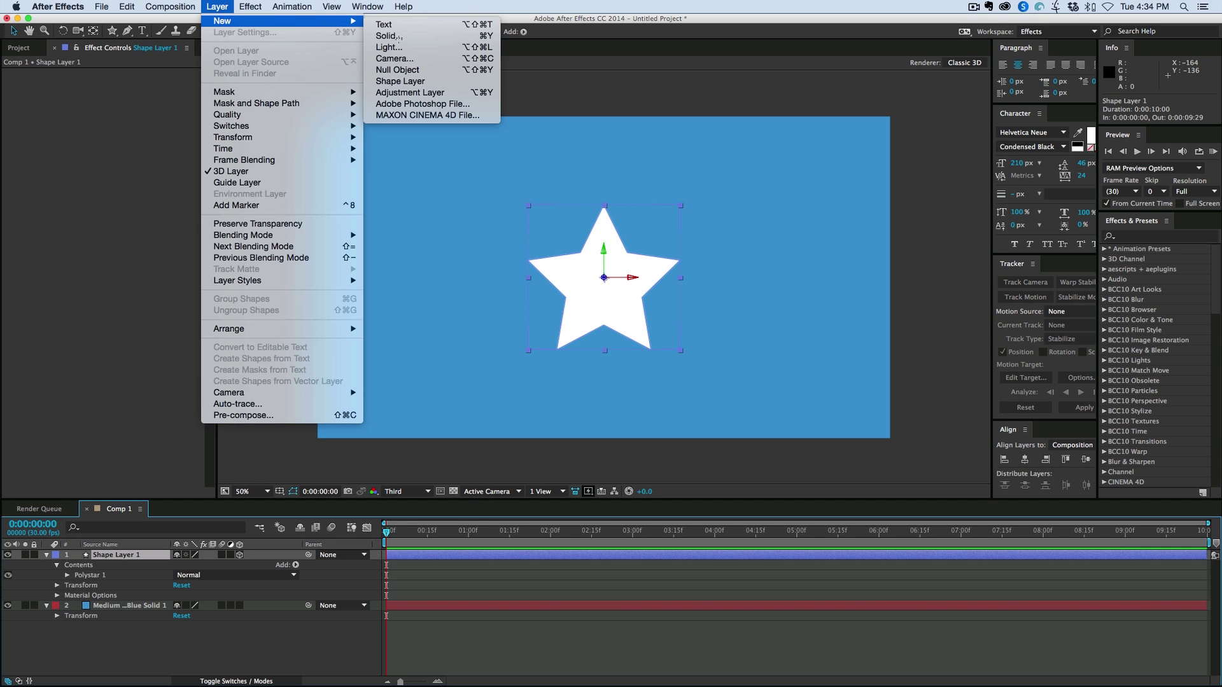
pyautogui.click(396, 69)
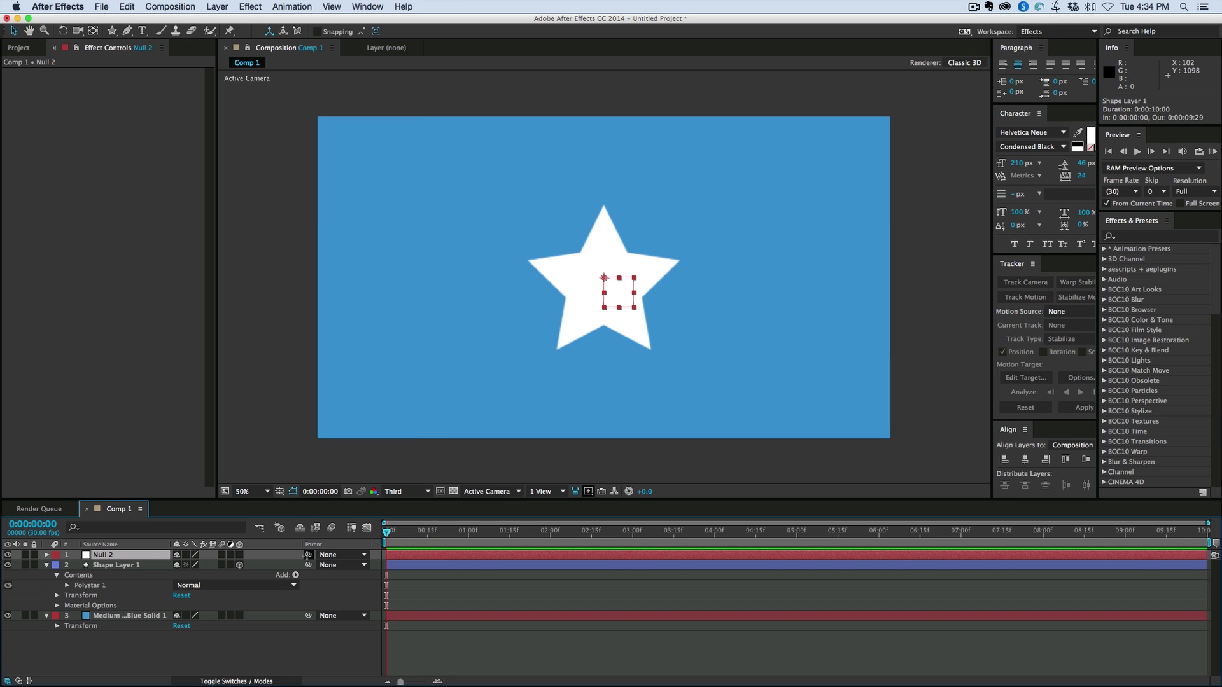
pyautogui.moveTo(307, 554); pyautogui.dragTo(127, 565)
# - Apply the Write-on effect to Shape Layer 1
pyautogui.click(143, 565)
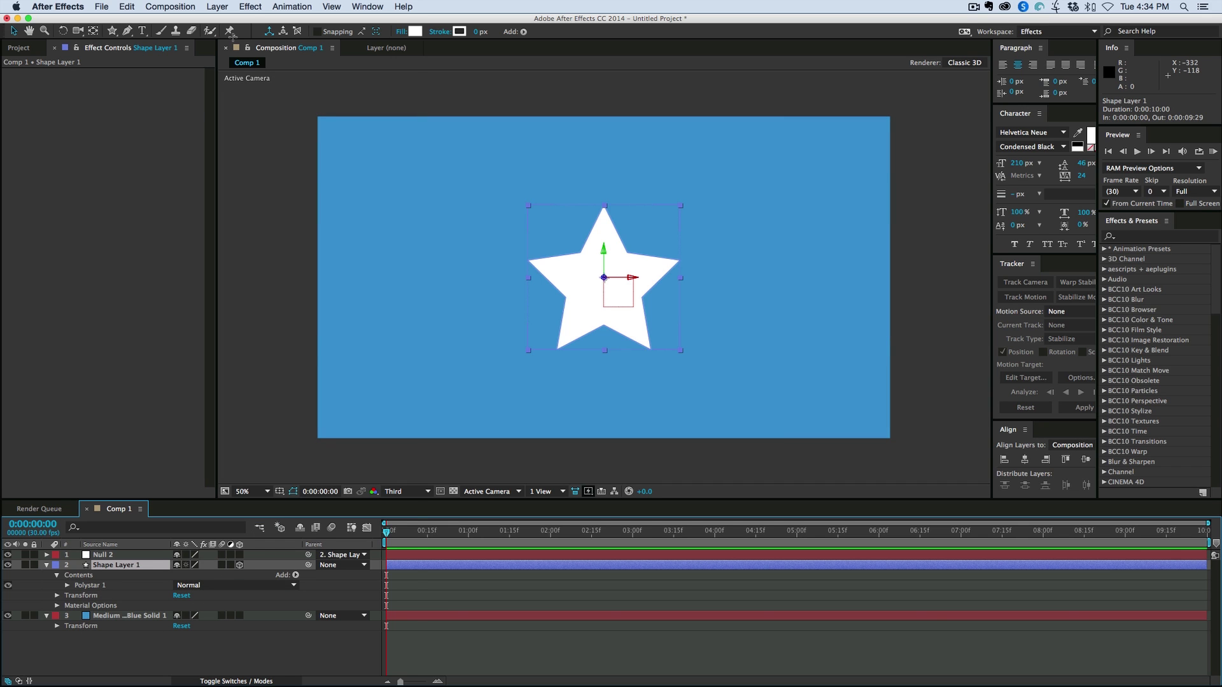
pyautogui.click(250, 7)
pyautogui.click(262, 32)
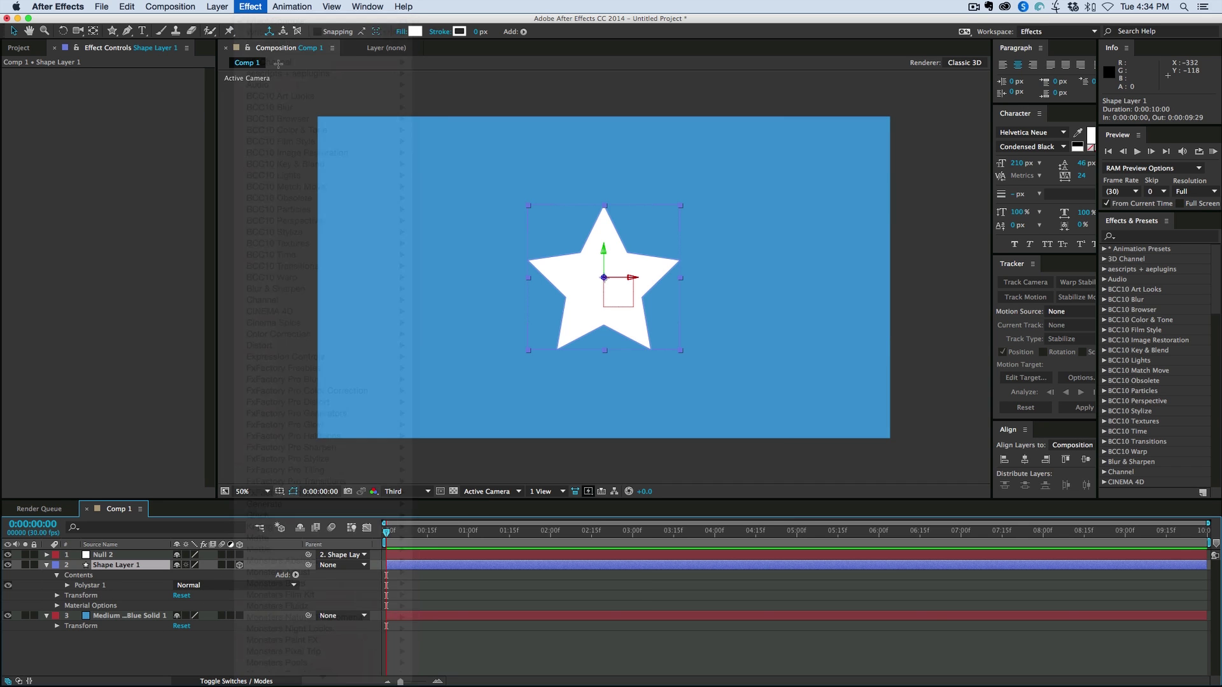
# - Set the Write-on brush colour to red, its size to 23.4 and its hardness to 100%
pyautogui.click(124, 93)
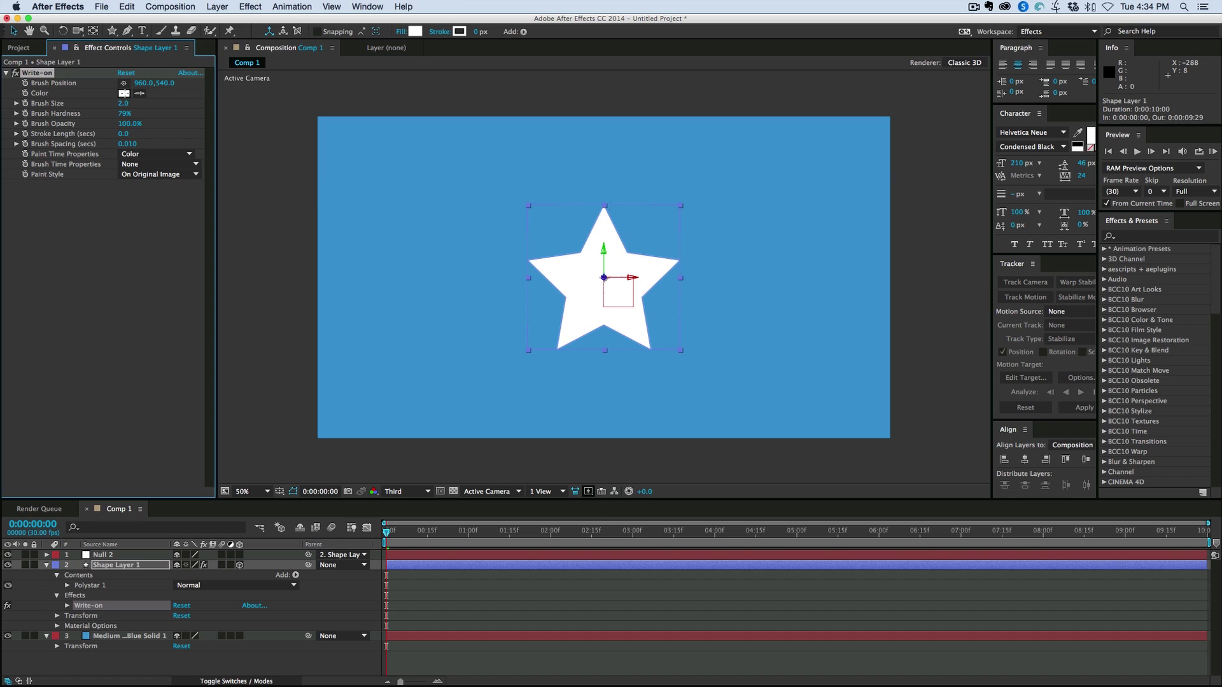
pyautogui.moveTo(268, 261); pyautogui.dragTo(305, 241)
pyautogui.click(415, 241)
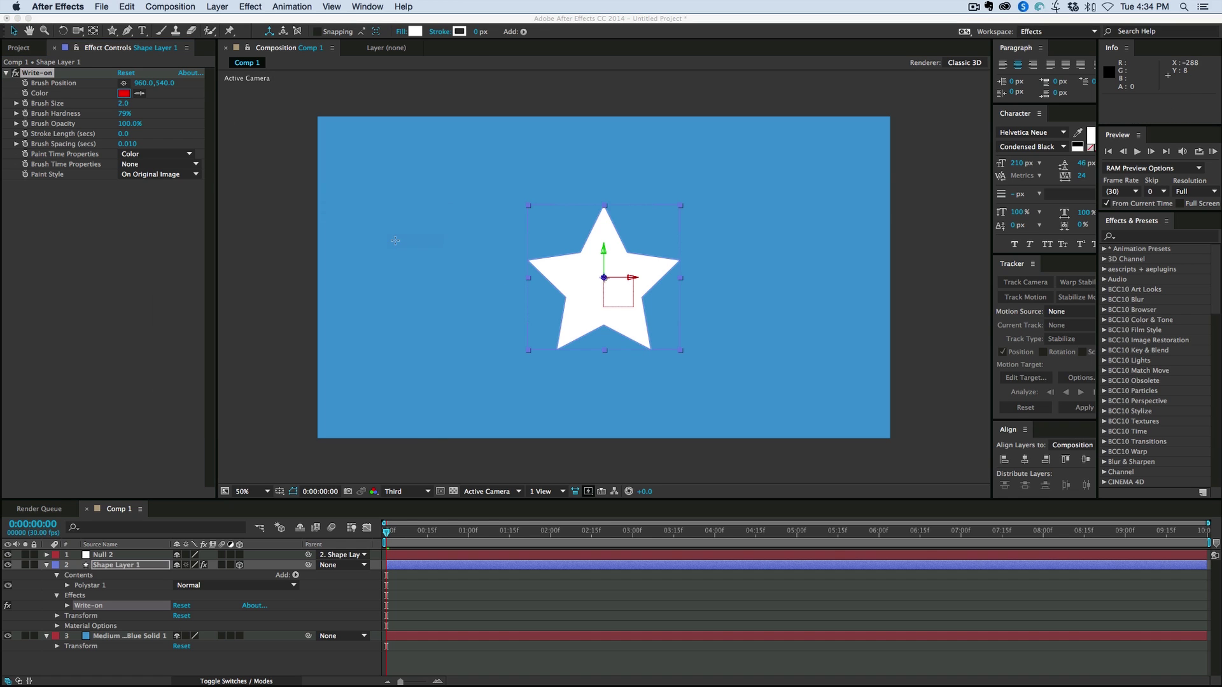
pyautogui.moveTo(122, 103)
pyautogui.mouseDown()
pyautogui.moveTo(390, 125)
pyautogui.moveTo(252, 120)
pyautogui.mouseUp()
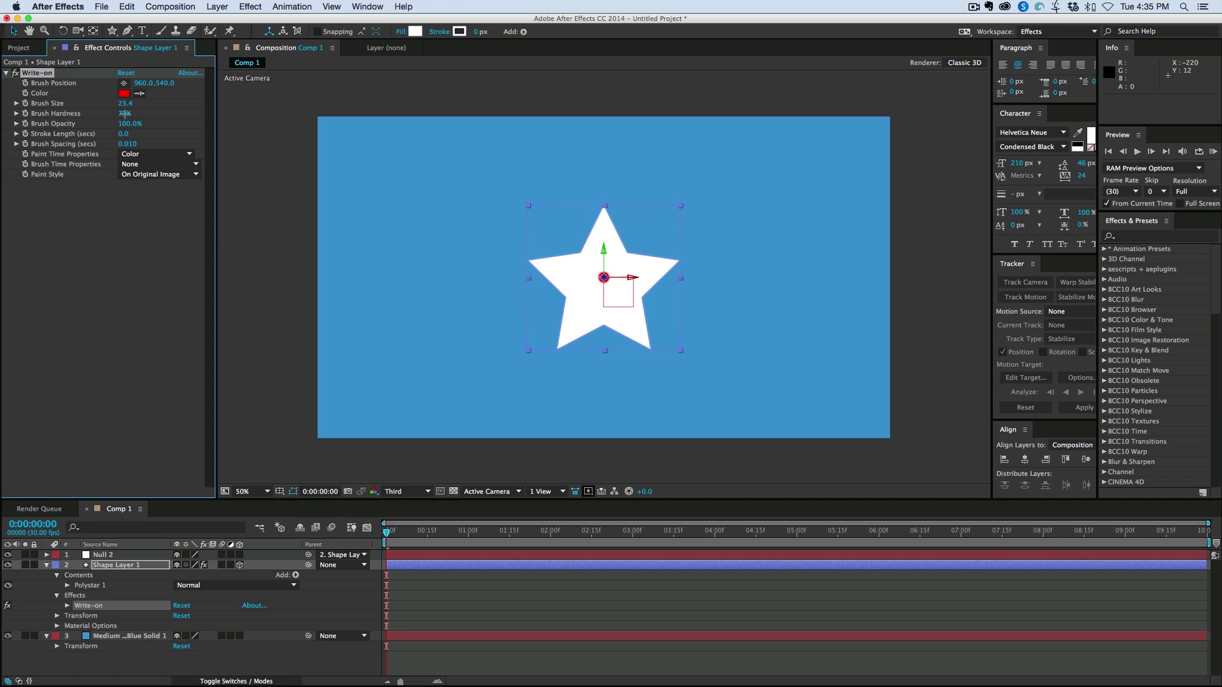
pyautogui.moveTo(125, 115)
pyautogui.mouseDown()
pyautogui.moveTo(16, 112)
pyautogui.moveTo(497, 135)
pyautogui.mouseUp()
# - Reveal the null's Position property and expand the Write-on settings of Shape Layer 1 in the timeline
pyautogui.click(126, 555)
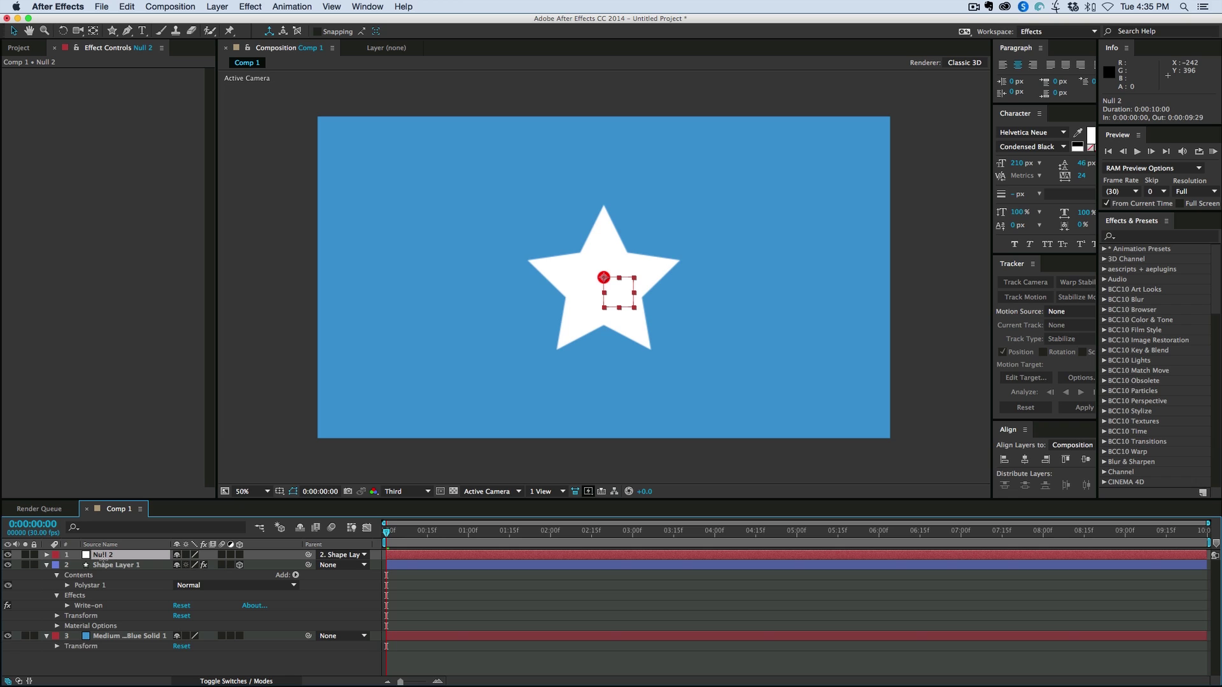
pyautogui.press('p')
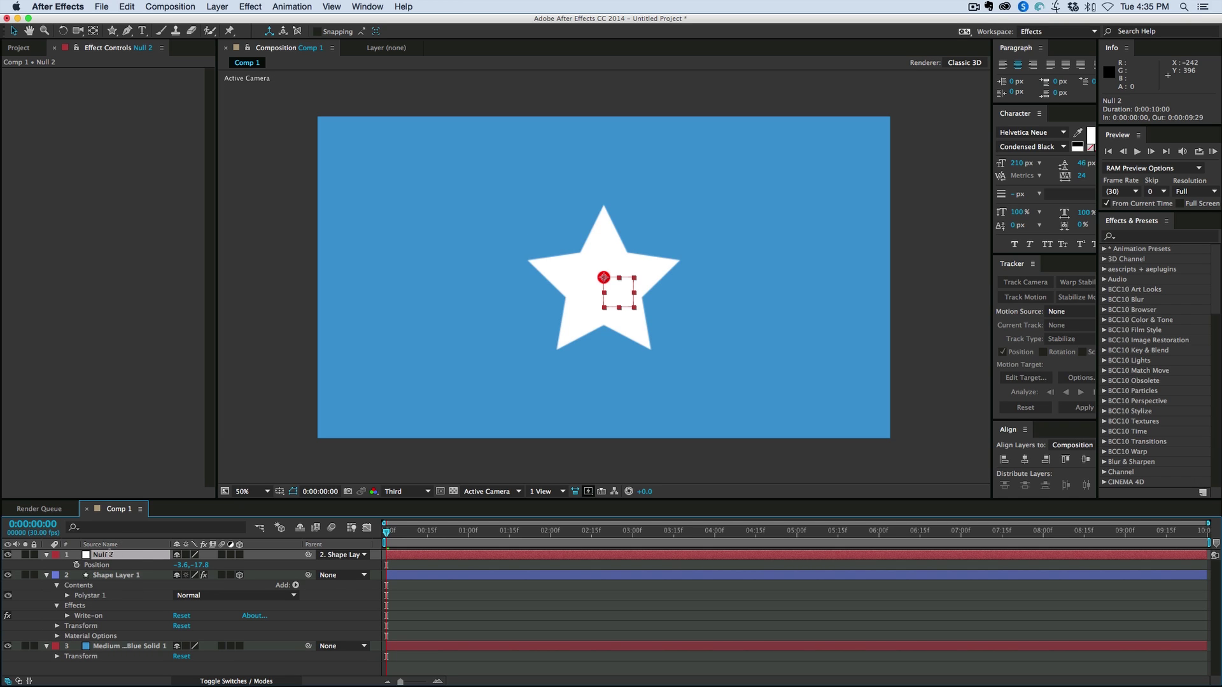
pyautogui.click(64, 612)
pyautogui.click(57, 586)
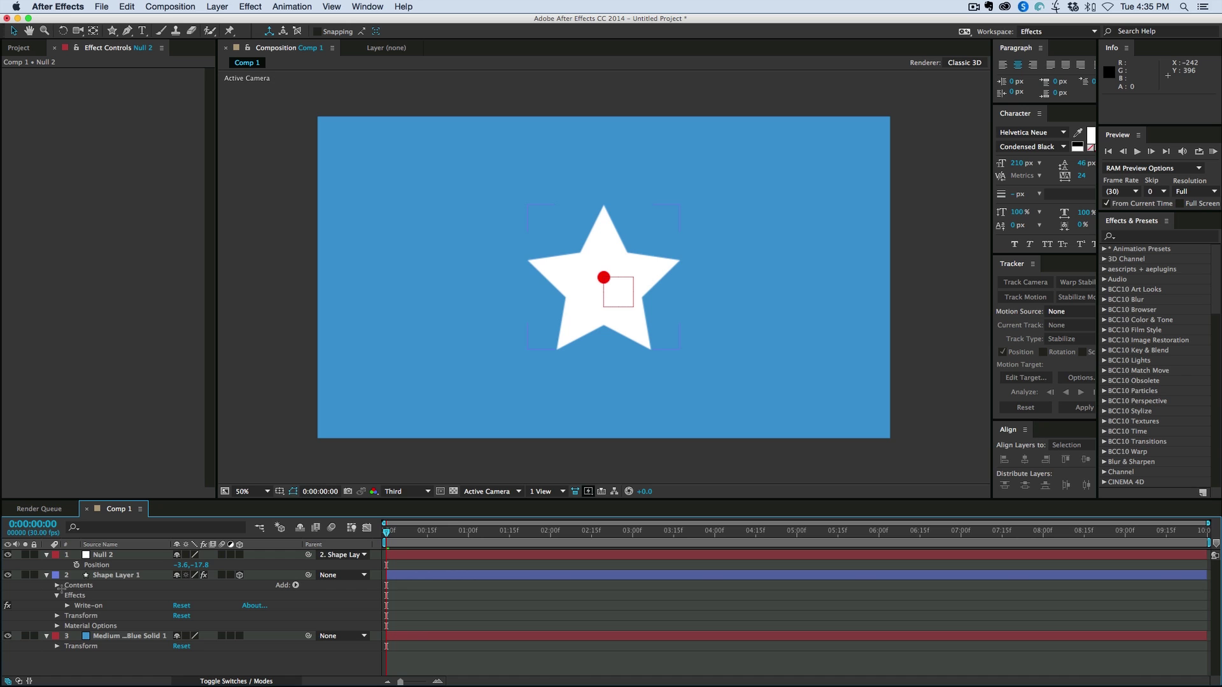
pyautogui.click(66, 605)
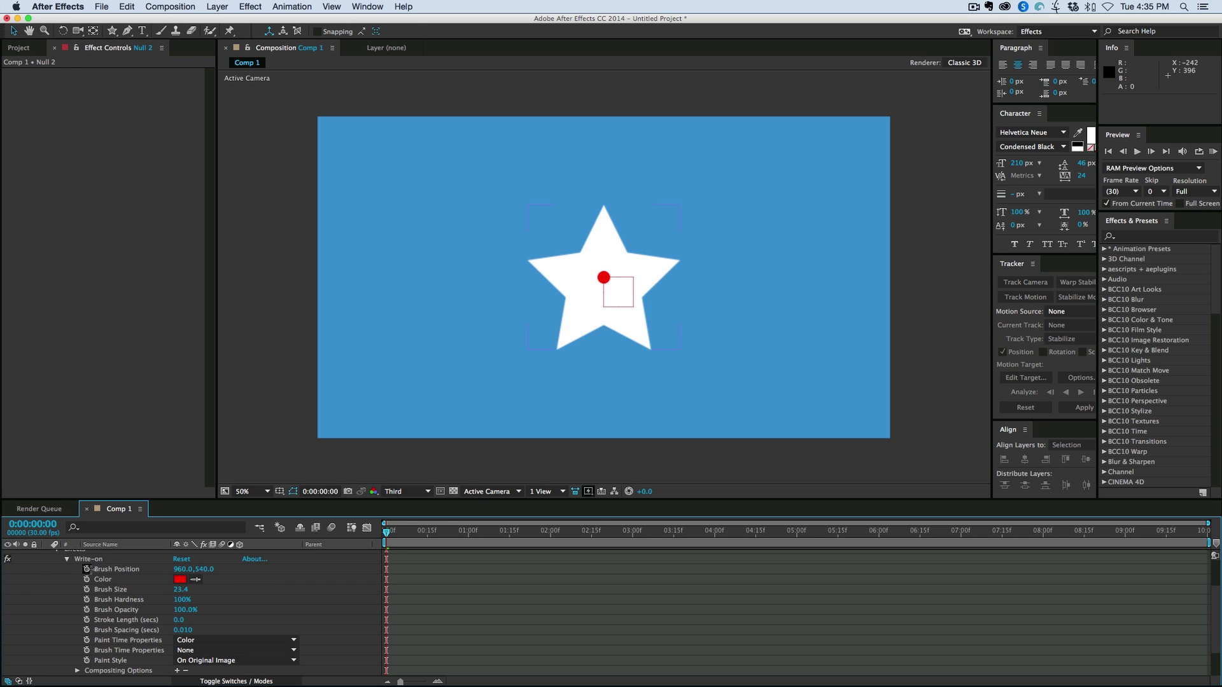
# - Add the expression toComp(thisComp.layer("Null 2").transform.position) to the Write-on Brush Position
pyautogui.keyDown('alt'); pyautogui.click(87, 569); pyautogui.keyUp('alt')
pyautogui.scroll(4, 87, 569)
pyautogui.click(471, 625)
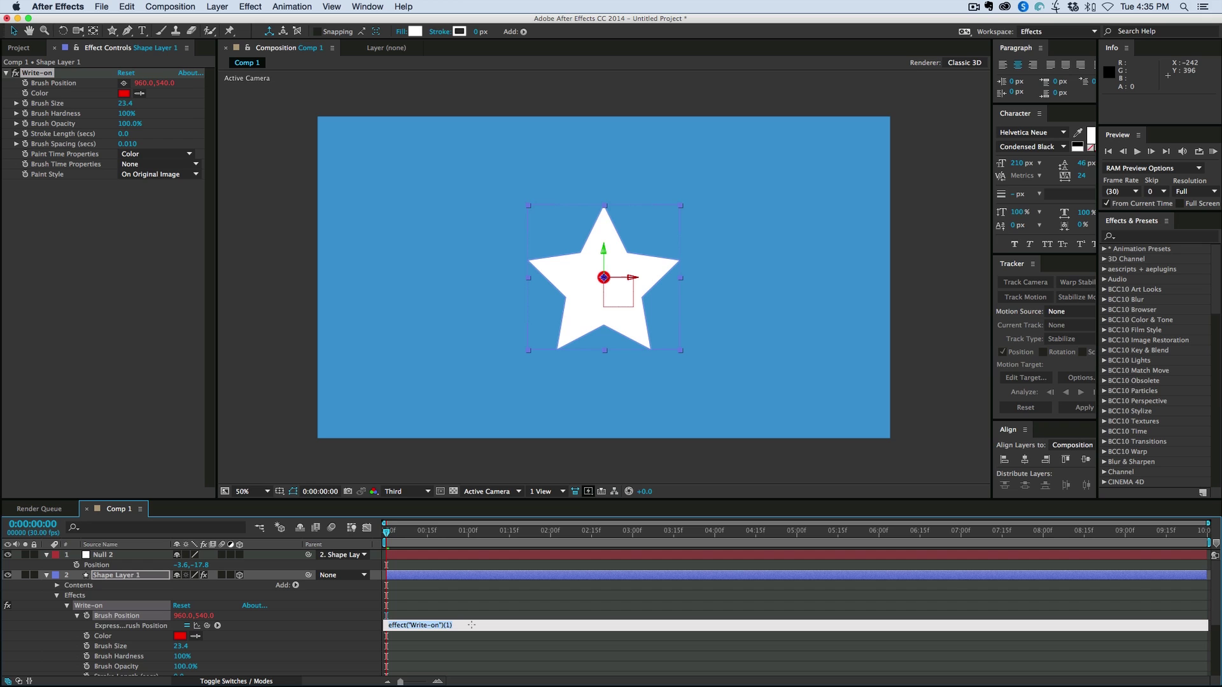
pyautogui.write('toComp(')
pyautogui.moveTo(207, 626); pyautogui.dragTo(108, 565)
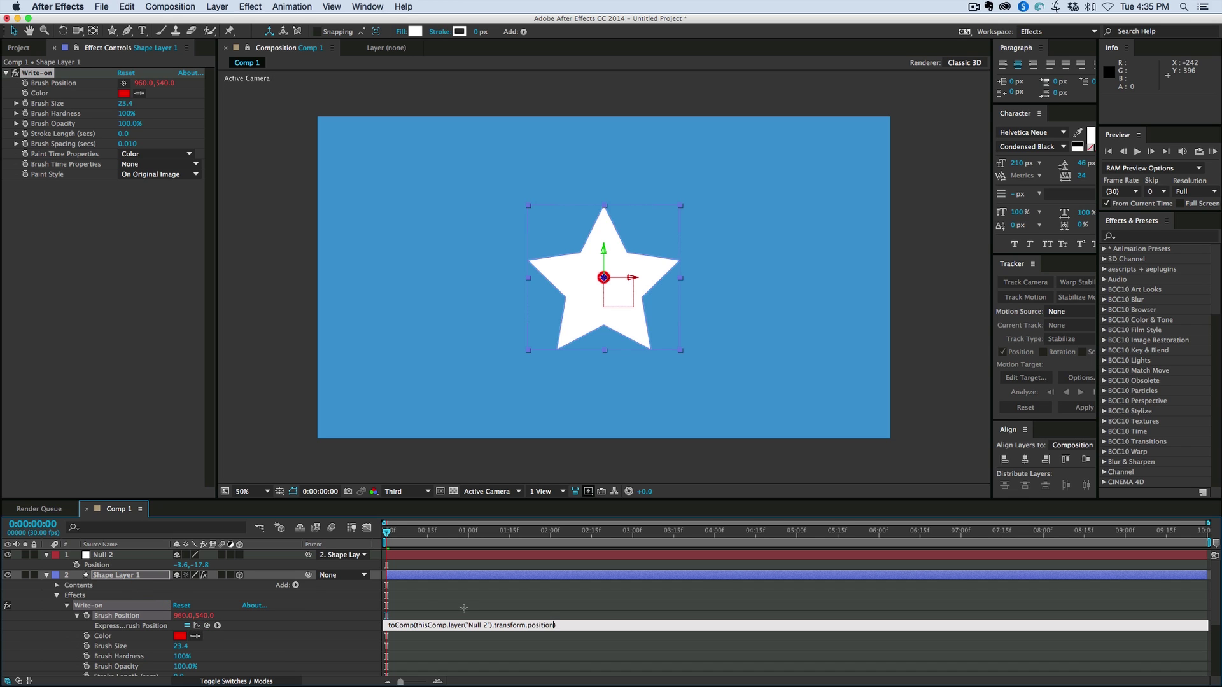
pyautogui.click(463, 607)
# - Reposition the null to about -187.6, -53.8, then move the star to about 628.7, 674.8 and rotate it in 3D
pyautogui.moveTo(621, 298)
pyautogui.mouseDown()
pyautogui.moveTo(572, 287)
pyautogui.moveTo(522, 304)
pyautogui.moveTo(721, 247)
pyautogui.moveTo(454, 309)
pyautogui.moveTo(483, 324)
pyautogui.moveTo(679, 252)
pyautogui.moveTo(469, 277)
pyautogui.moveTo(648, 285)
pyautogui.moveTo(606, 311)
pyautogui.moveTo(636, 318)
pyautogui.moveTo(538, 254)
pyautogui.moveTo(636, 267)
pyautogui.moveTo(572, 274)
pyautogui.moveTo(611, 280)
pyautogui.moveTo(687, 277)
pyautogui.moveTo(594, 261)
pyautogui.moveTo(565, 271)
pyautogui.moveTo(556, 252)
pyautogui.moveTo(586, 312)
pyautogui.moveTo(501, 320)
pyautogui.moveTo(492, 339)
pyautogui.mouseUp()
pyautogui.click(621, 314)
pyautogui.press('w')
pyautogui.press('v')
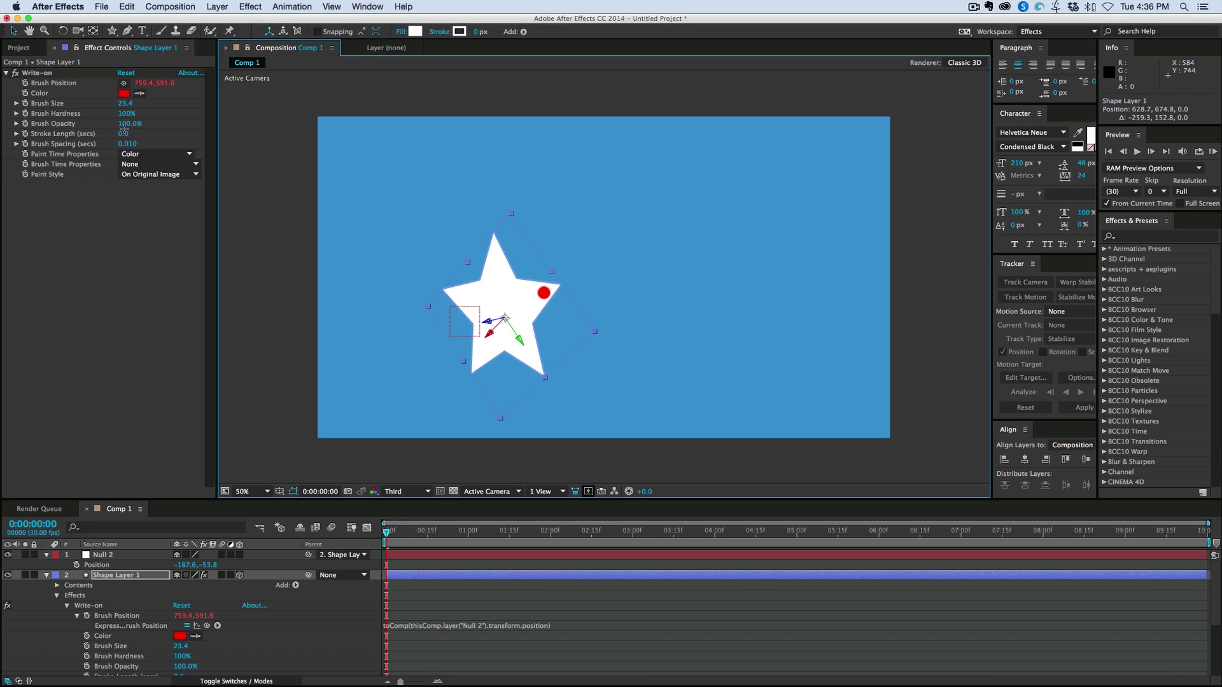
# - Set Stroke Length to 0.3 and Brush Spacing to 0.001, and start keyframing all the star's Transform properties at 0:00:00:00
pyautogui.moveTo(126, 144); pyautogui.dragTo(110, 140)
pyautogui.scroll(-10, 83, 619)
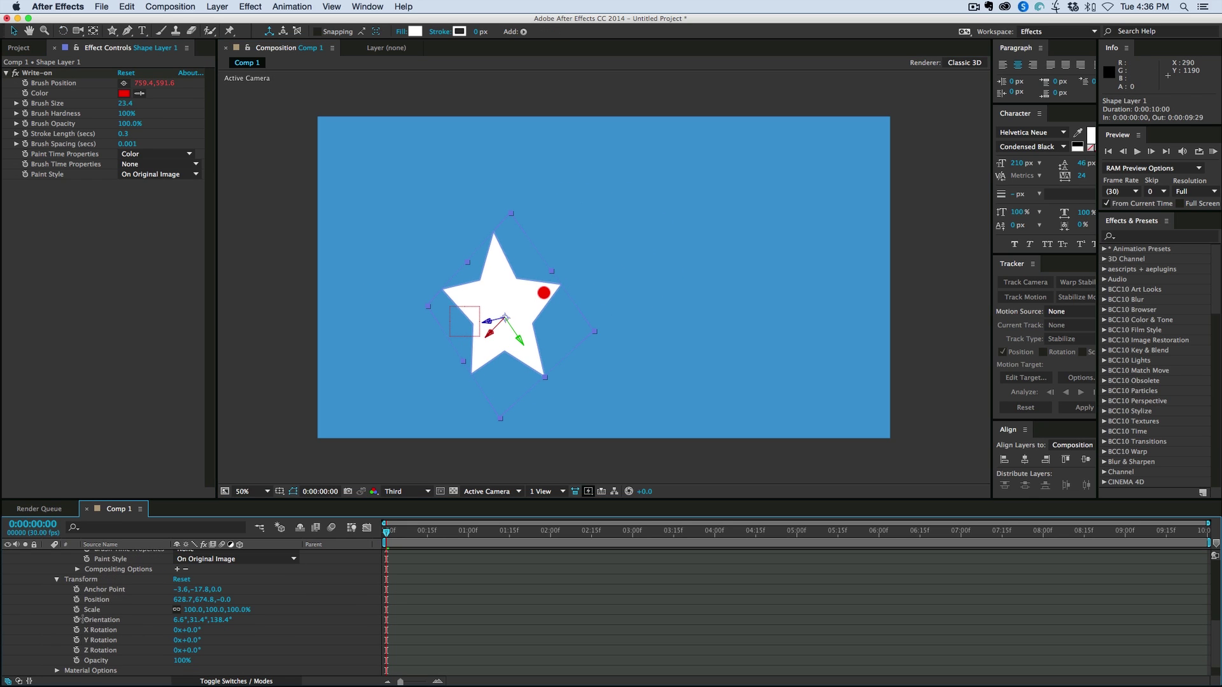
pyautogui.moveTo(76, 589); pyautogui.dragTo(77, 660)
# - At 0:00:01:21, move the star across the frame and rotate it to an orientation of about 6.6°, 31.4°, 358.2°
pyautogui.click(526, 532)
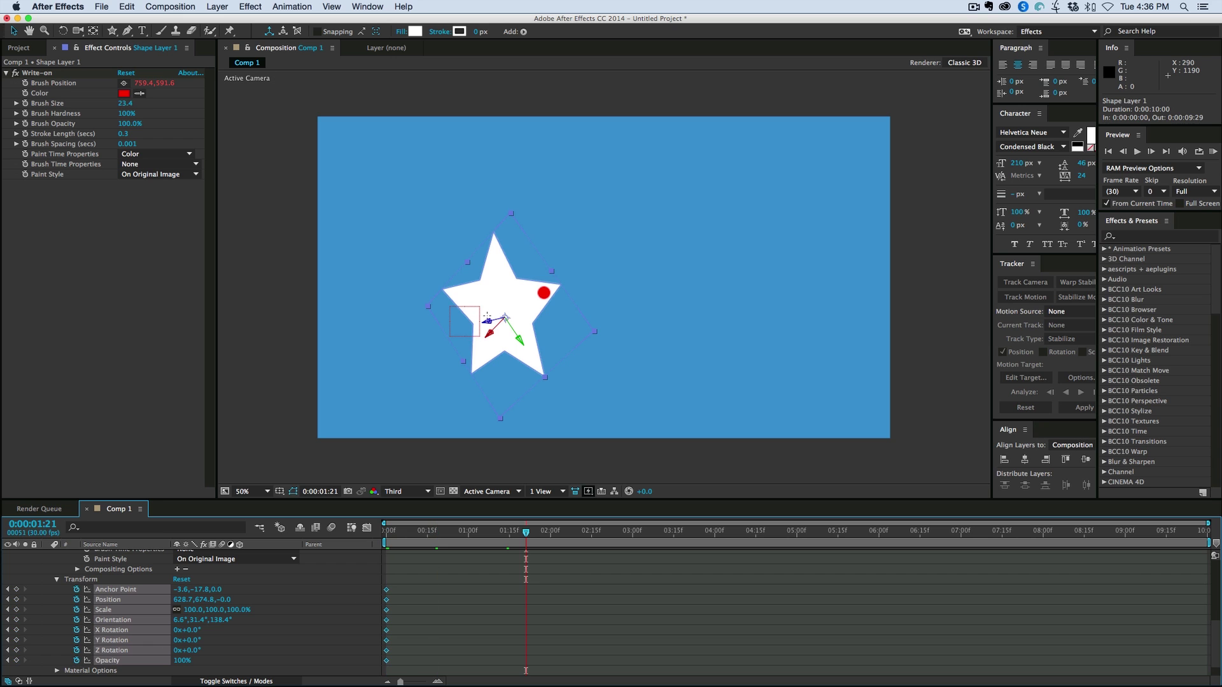
pyautogui.moveTo(496, 299); pyautogui.dragTo(589, 209)
pyautogui.press('w')
pyautogui.press('v')
pyautogui.moveTo(663, 280); pyautogui.dragTo(806, 335)
# - Keyframe further star positions a few frames apart, ending at about 862.4, 798.3, -652.7 at 0:00:02:03
pyautogui.press('pagedown')
pyautogui.press('pagedown')
pyautogui.moveTo(807, 334); pyautogui.dragTo(713, 370)
pyautogui.press('pagedown')
pyautogui.press('pagedown')
pyautogui.press('pagedown')
pyautogui.press('pagedown')
pyautogui.press('pagedown')
pyautogui.press('pagedown')
pyautogui.press('pagedown')
pyautogui.press('pagedown')
pyautogui.press('pagedown')
pyautogui.press('pagedown')
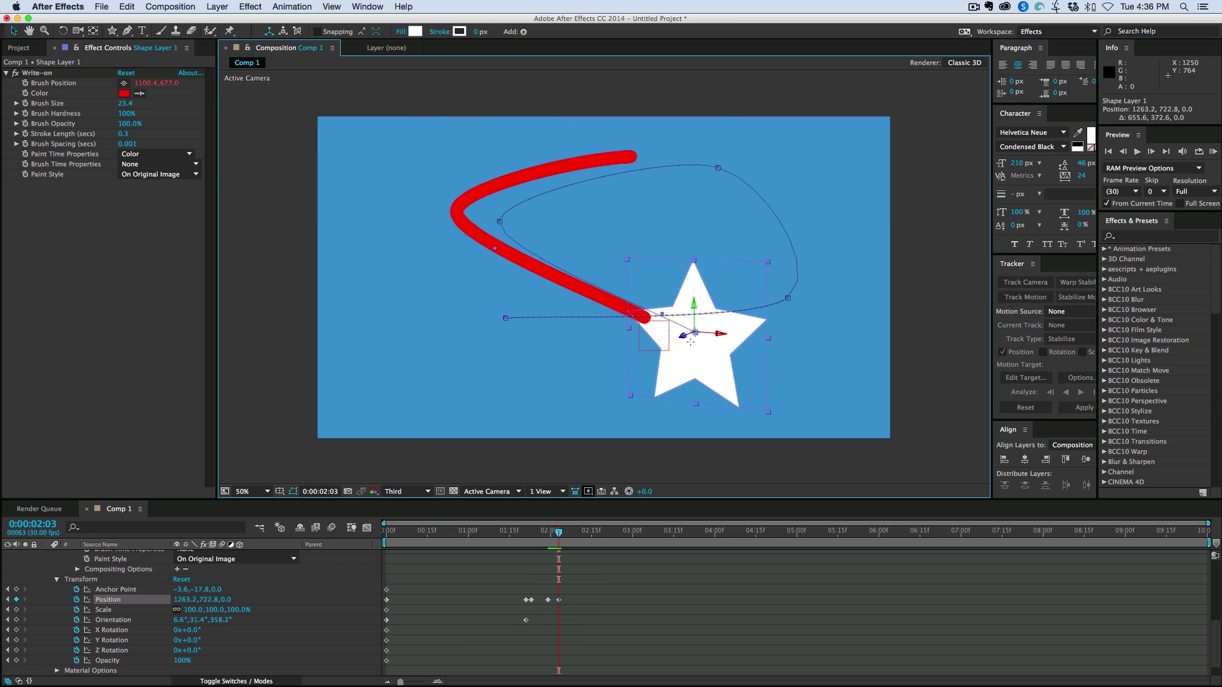
pyautogui.moveTo(679, 333); pyautogui.dragTo(451, 370)
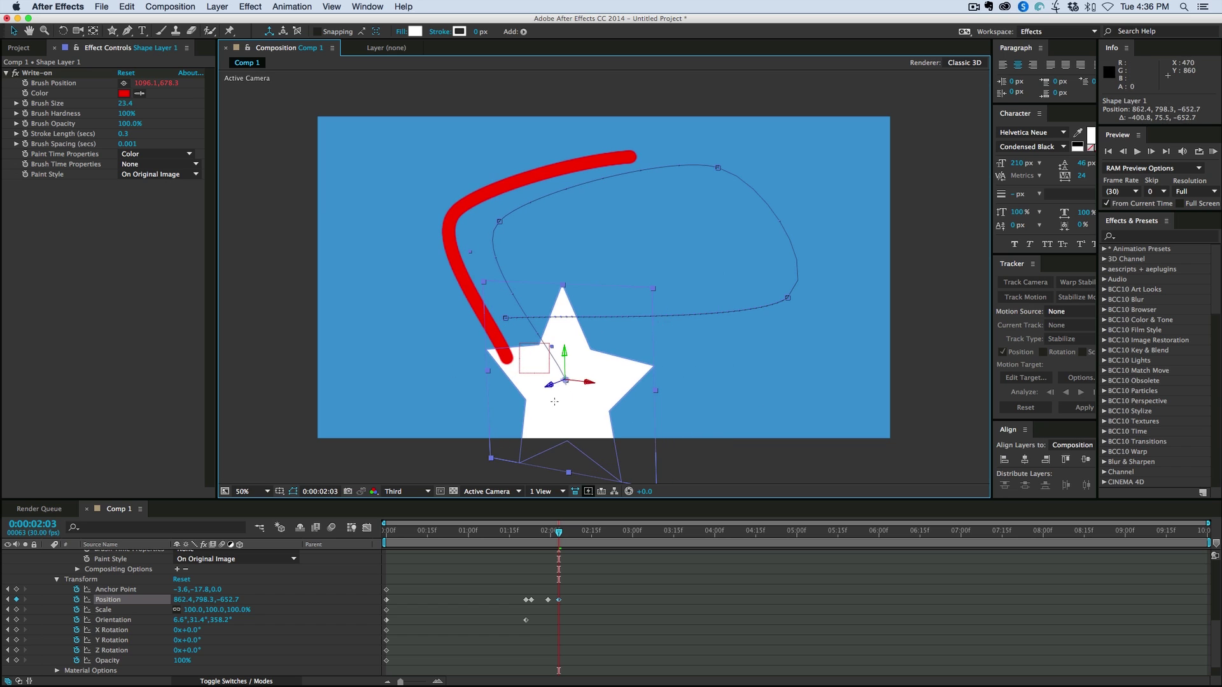
# - Keyframe more star positions a few frames apart, ending at about 1451.5, 272.1, 14.2 at 0:00:02:14
pyautogui.press('pagedown')
pyautogui.press('pagedown')
pyautogui.press('pagedown')
pyautogui.press('pagedown')
pyautogui.press('pagedown')
pyautogui.moveTo(564, 402); pyautogui.dragTo(622, 256)
pyautogui.moveTo(573, 362)
pyautogui.mouseDown()
pyautogui.moveTo(636, 137)
pyautogui.moveTo(642, 210)
pyautogui.moveTo(873, 244)
pyautogui.mouseUp()
# - Play back the star animation to check how the red Write-on trail follows the null
pyautogui.press('space')
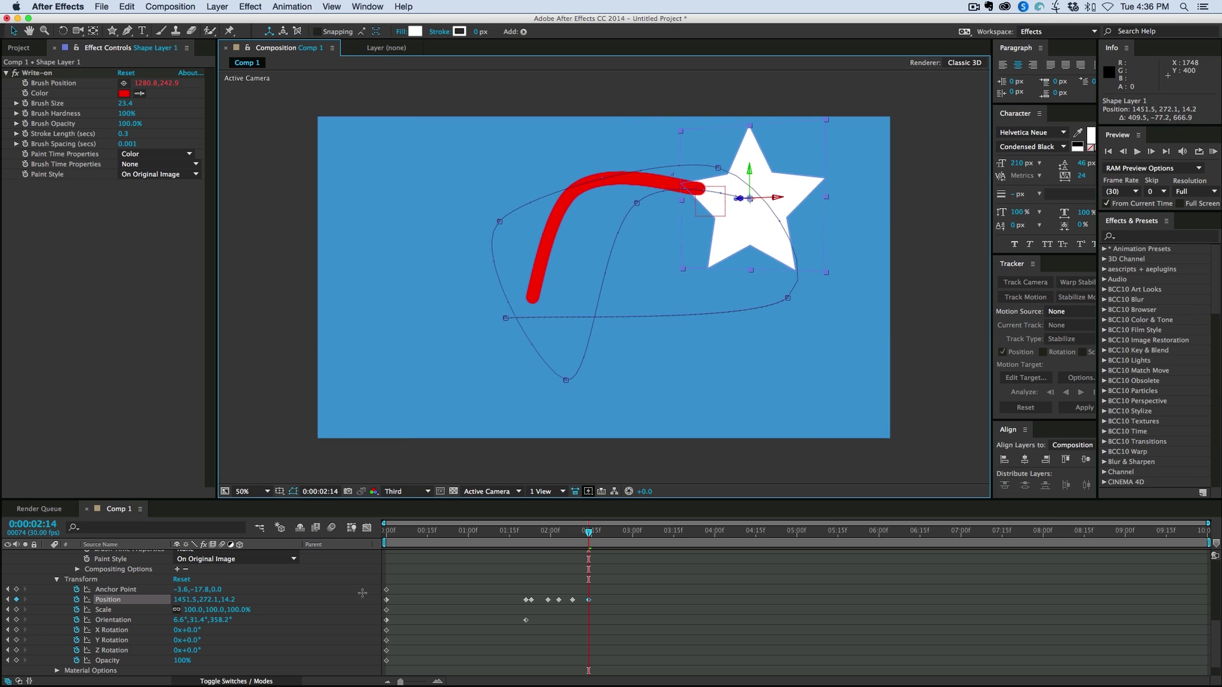
pyautogui.scroll(4, 407, 611)
pyautogui.scroll(3, 407, 610)
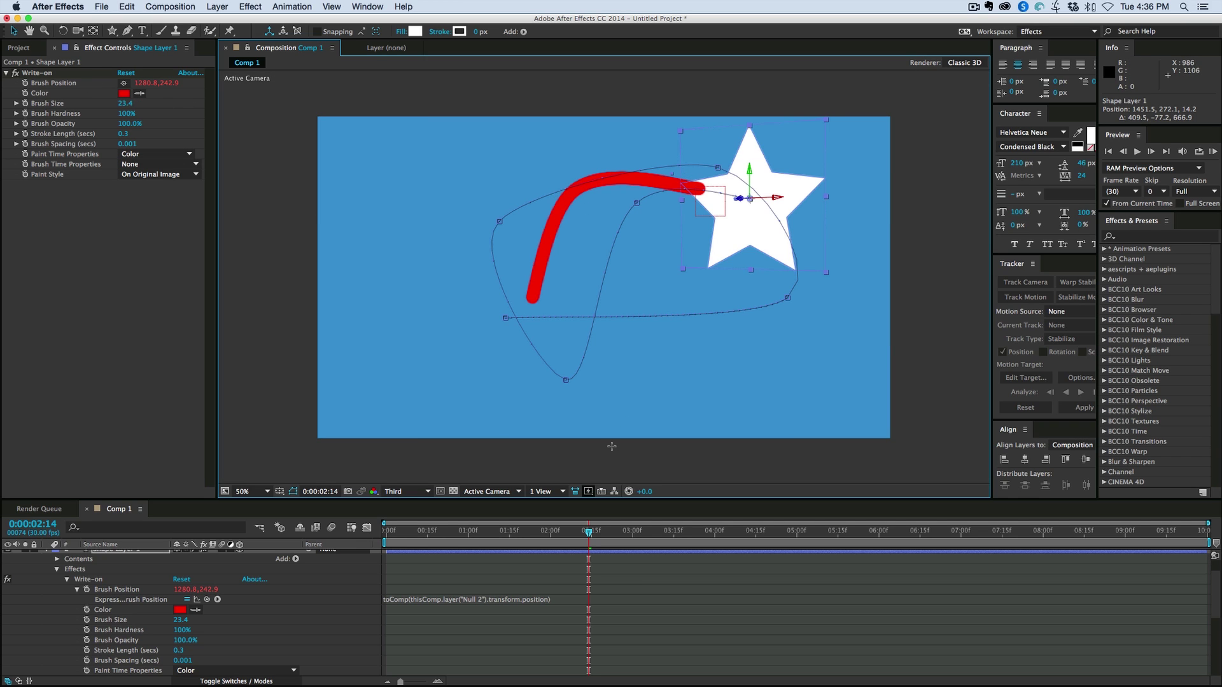
pyautogui.press('space')
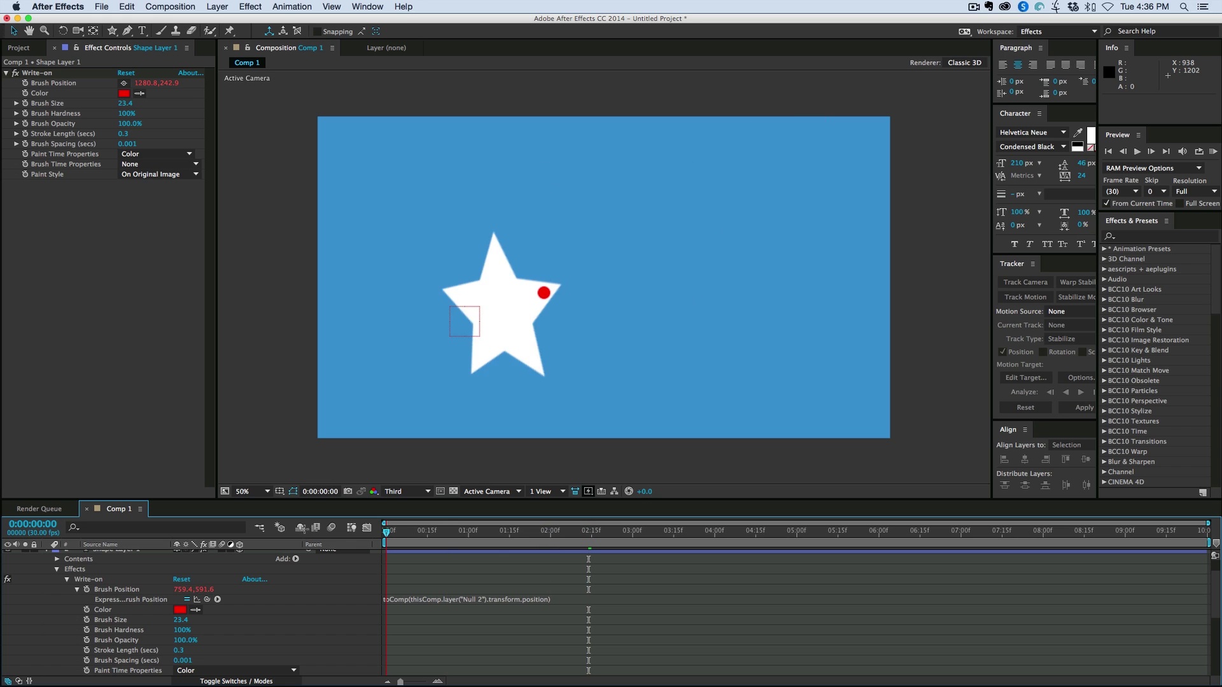
pyautogui.press('space')
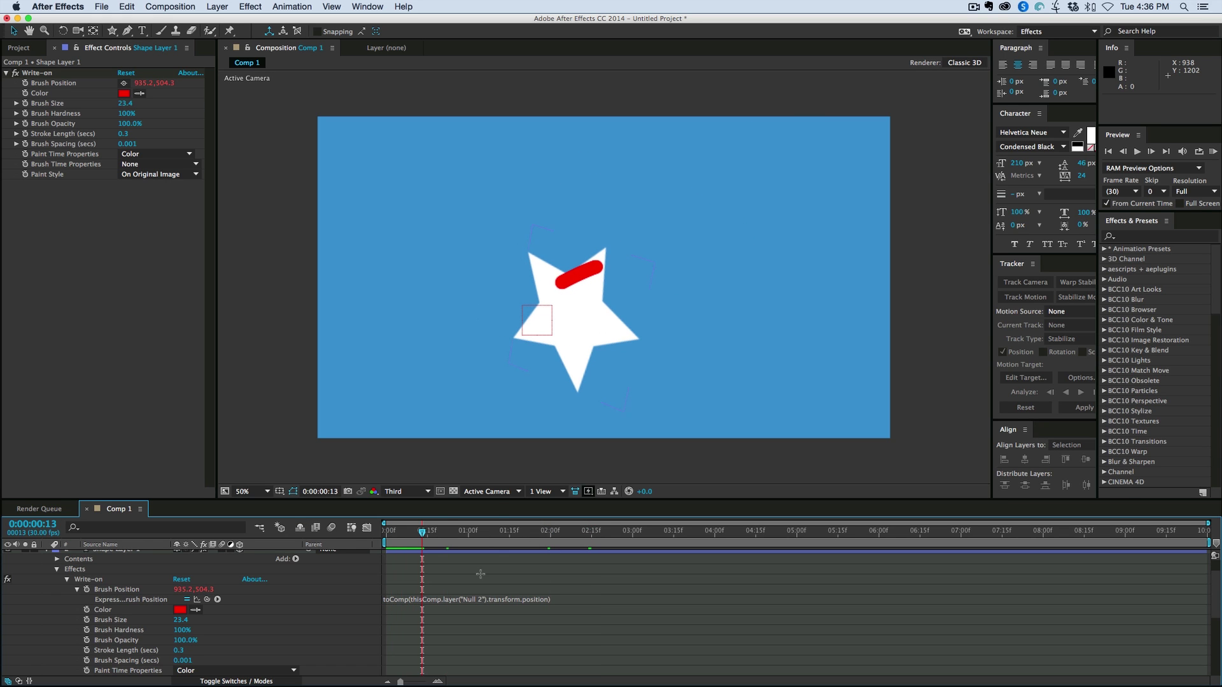
# - Examine the star and its trail from an orbited Custom View 1, then return to the Active Camera view
pyautogui.scroll(-3, 479, 576)
pyautogui.scroll(5, 479, 576)
pyautogui.click(489, 491)
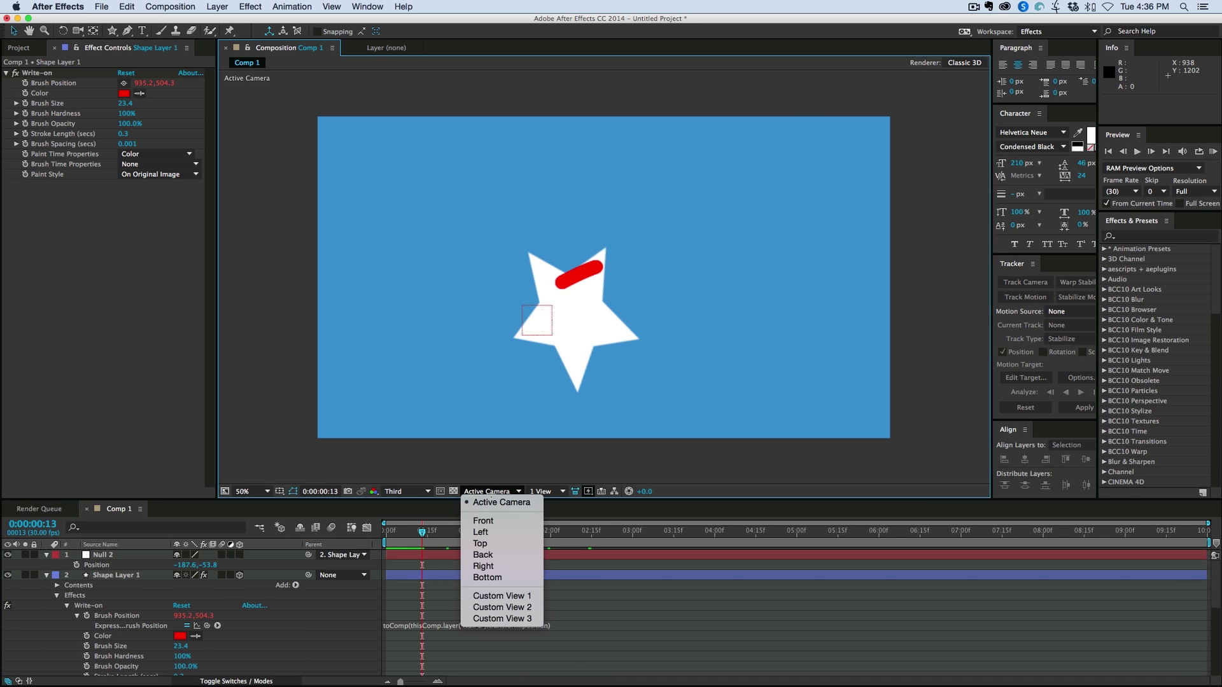
pyautogui.click(502, 596)
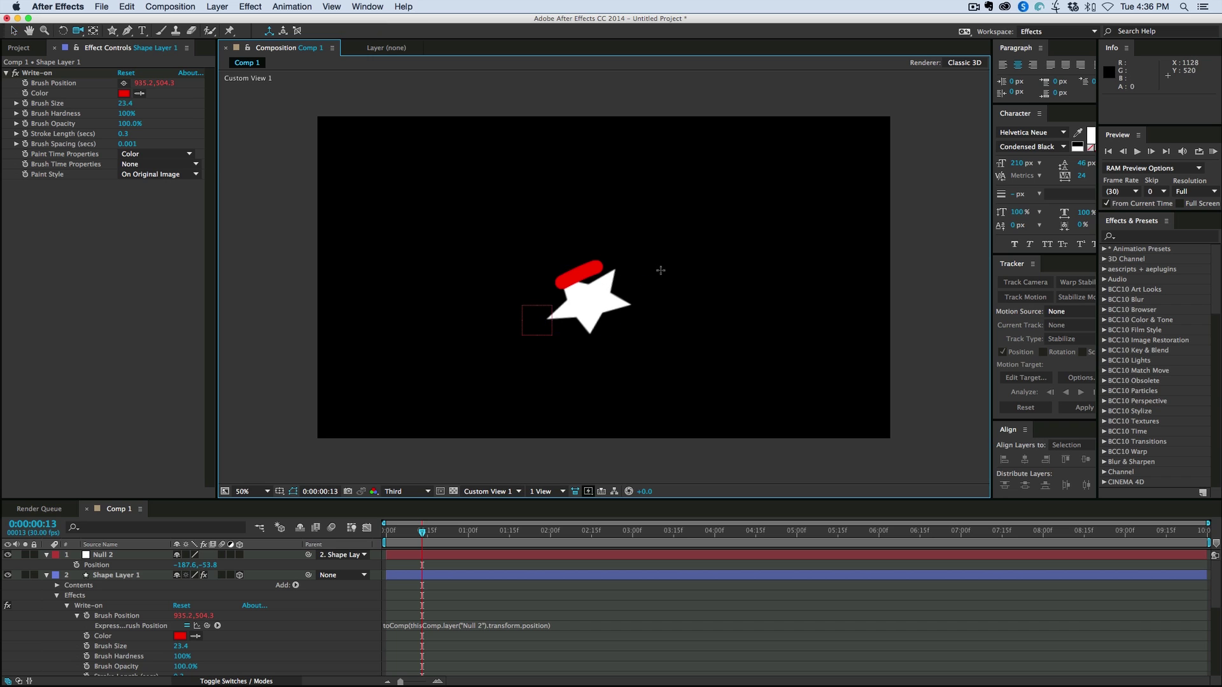
pyautogui.moveTo(645, 285)
pyautogui.mouseDown()
pyautogui.moveTo(535, 229)
pyautogui.moveTo(496, 193)
pyautogui.moveTo(586, 180)
pyautogui.moveTo(750, 229)
pyautogui.moveTo(640, 244)
pyautogui.mouseUp()
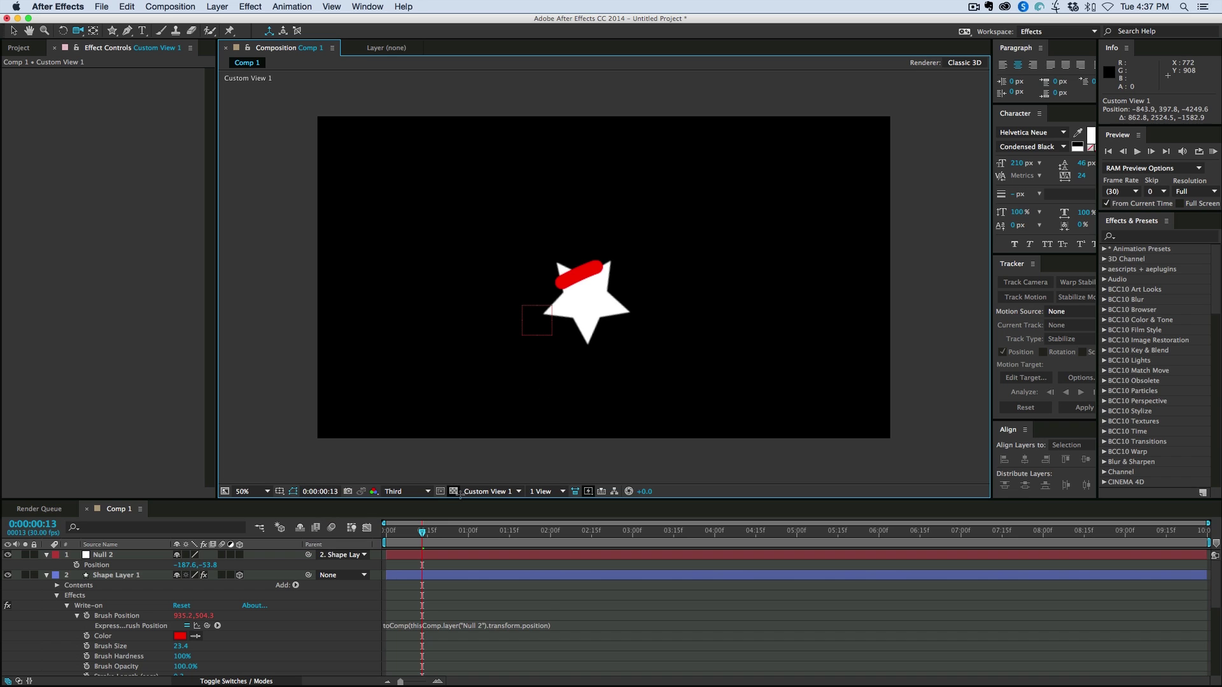
pyautogui.click(487, 491)
pyautogui.click(502, 502)
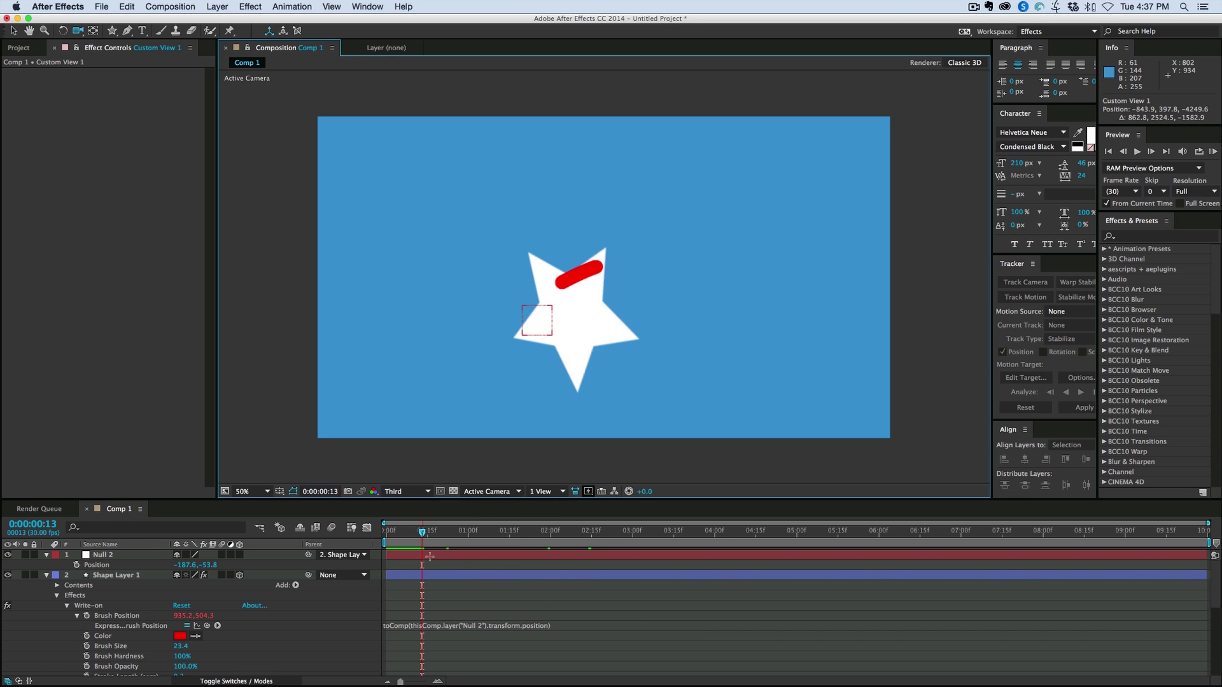
# - Return to 0:00:00:00 and enlarge the Brush Position expression field
pyautogui.click(381, 531)
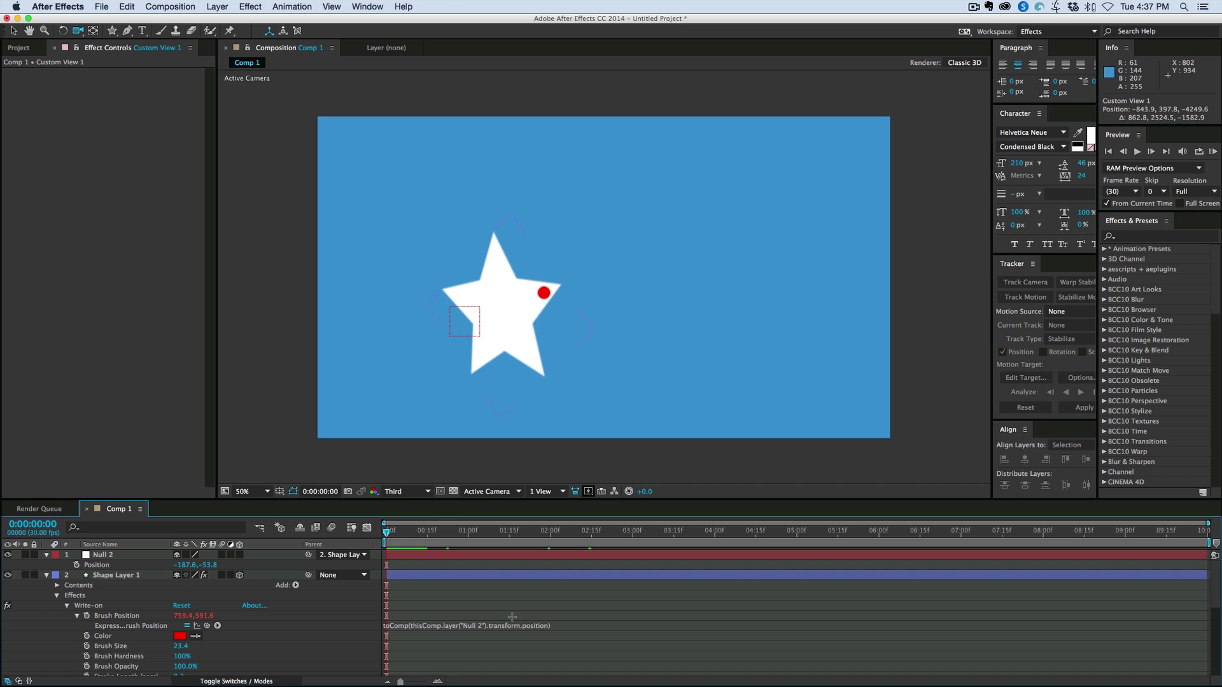
pyautogui.moveTo(582, 629); pyautogui.dragTo(446, 642)
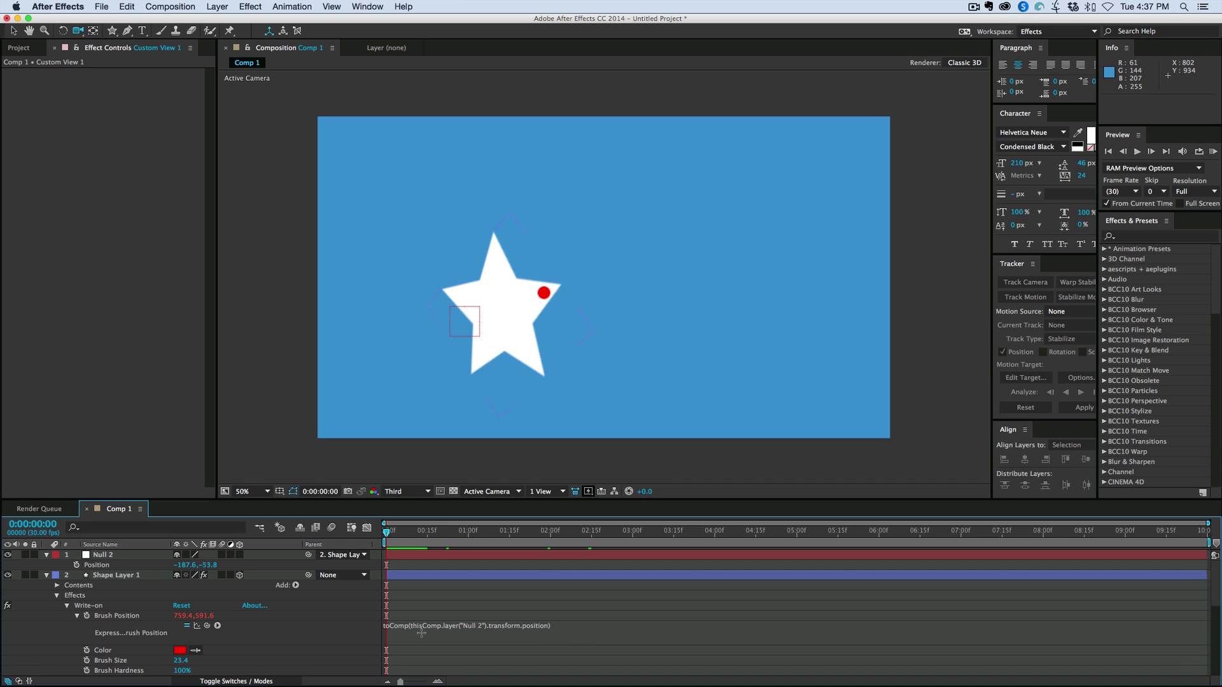